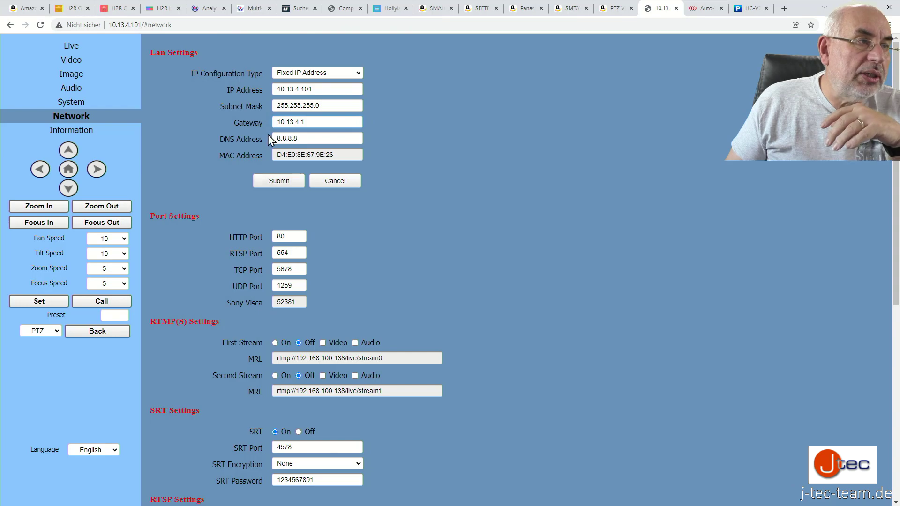
# - Open the Live view in the web interface of the camera at 10.13.4.101
pyautogui.click(180, 23)
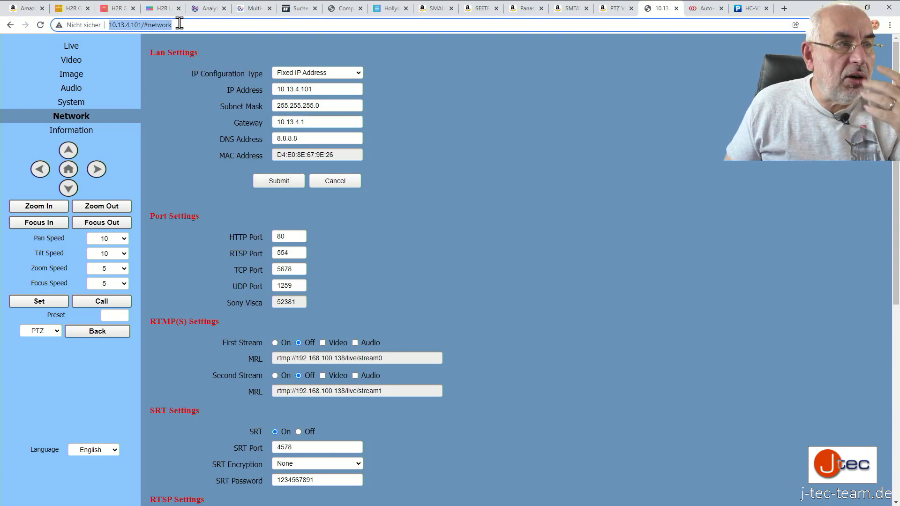
pyautogui.click(71, 46)
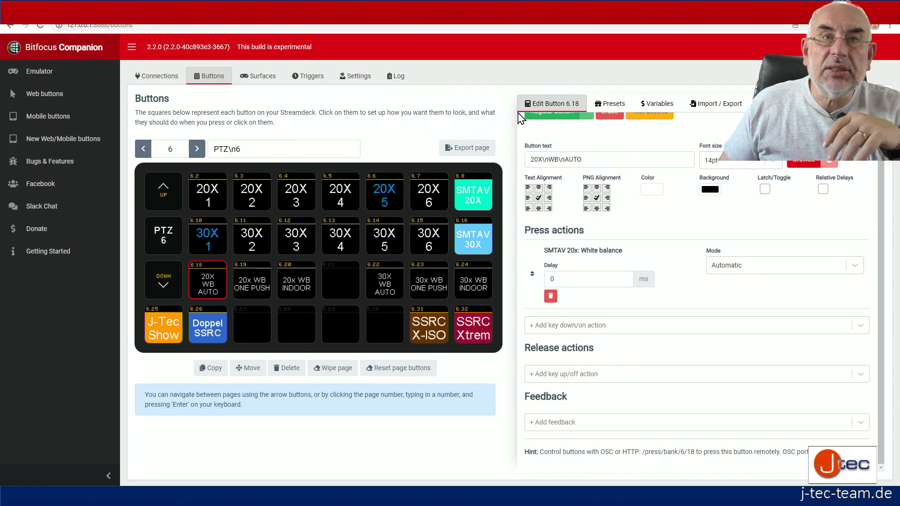
# - Switch to Bitfocus Companion, review the configured connections and search the available connection modules for PTZ
pyautogui.click(158, 82)
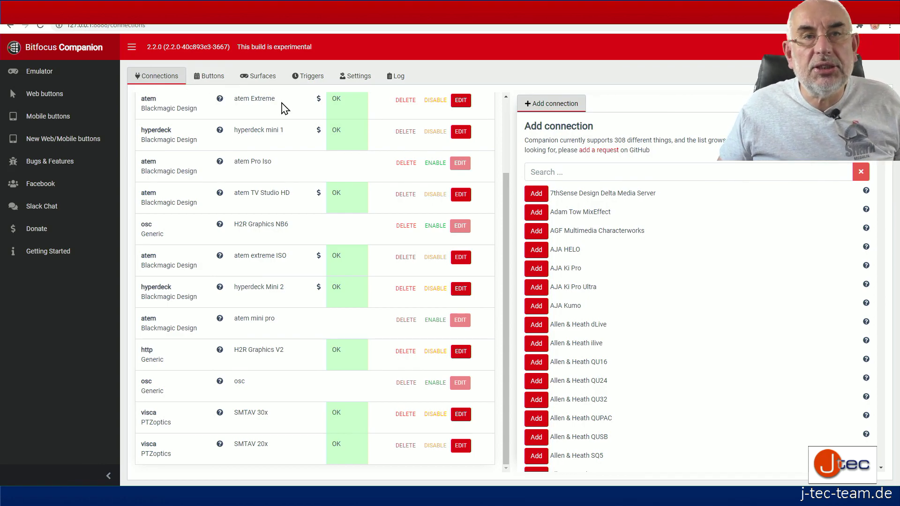
pyautogui.scroll(2, 311, 281)
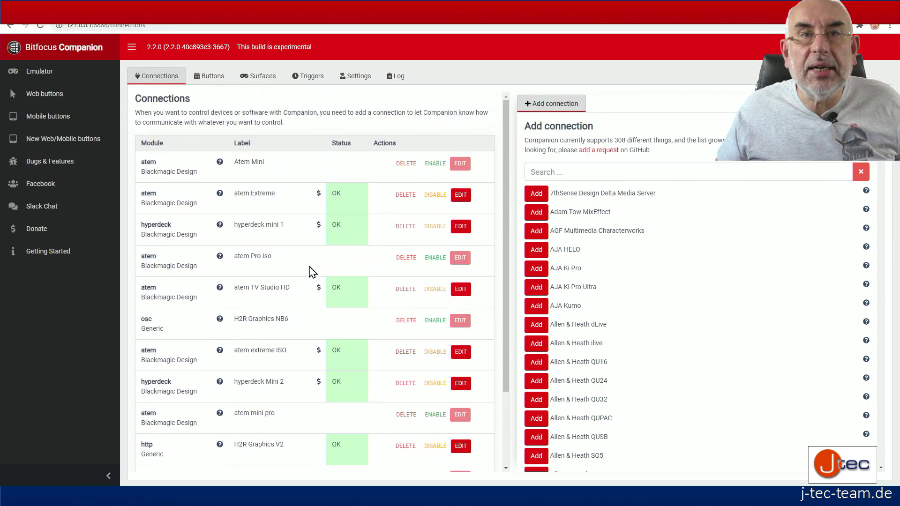
pyautogui.scroll(-2, 311, 271)
pyautogui.scroll(2, 311, 271)
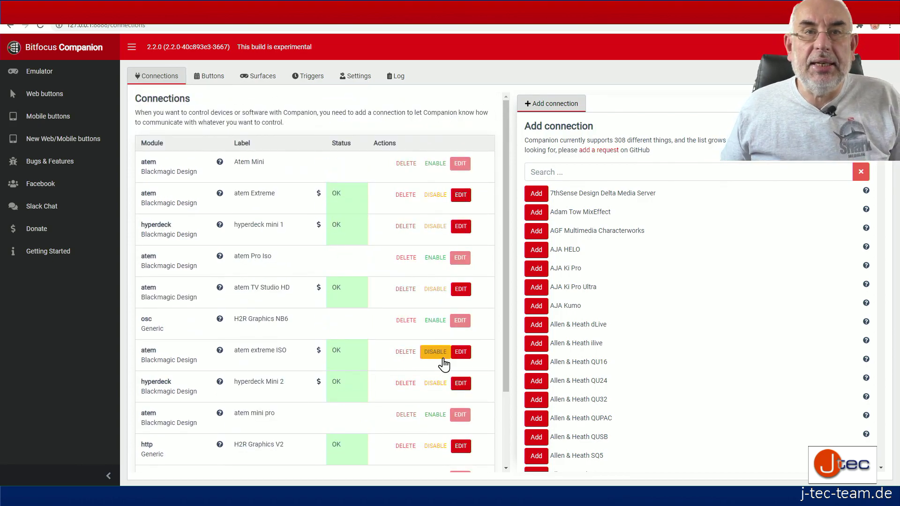
pyautogui.scroll(-1, 416, 355)
pyautogui.scroll(-1, 372, 326)
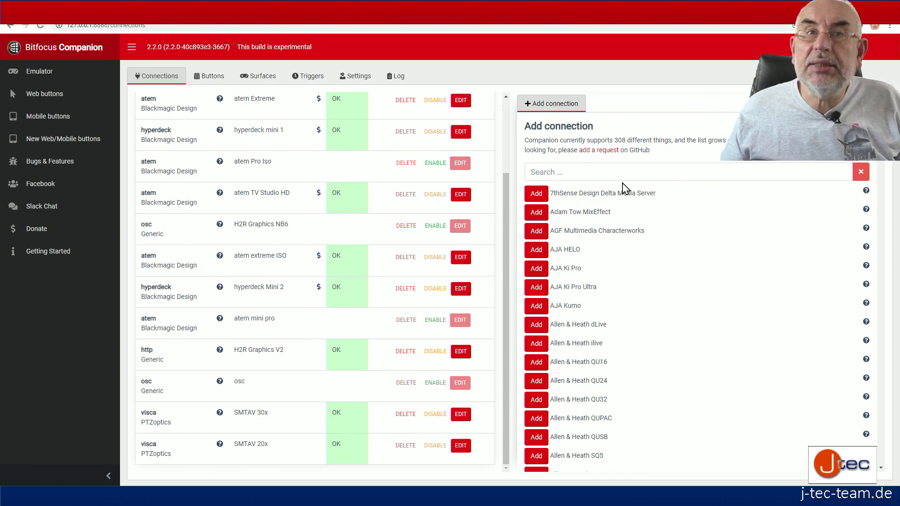
pyautogui.click(572, 174)
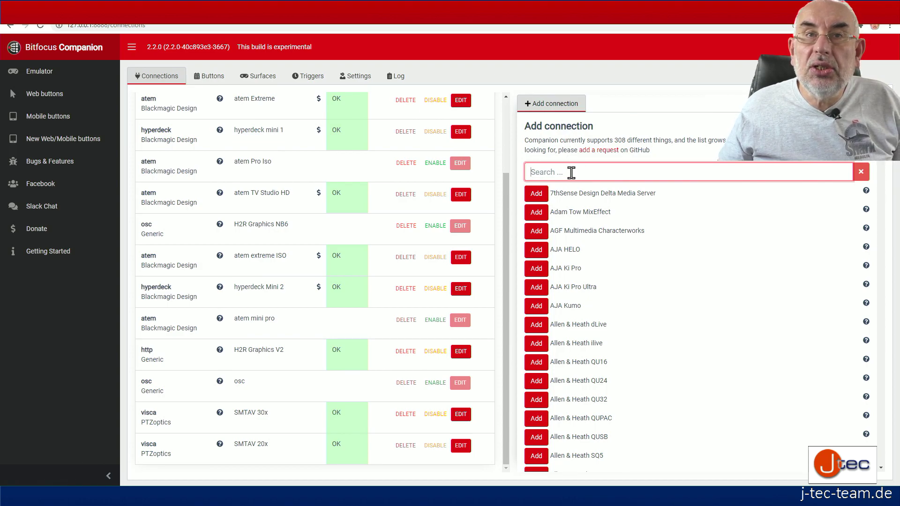
pyautogui.write('PTZ')
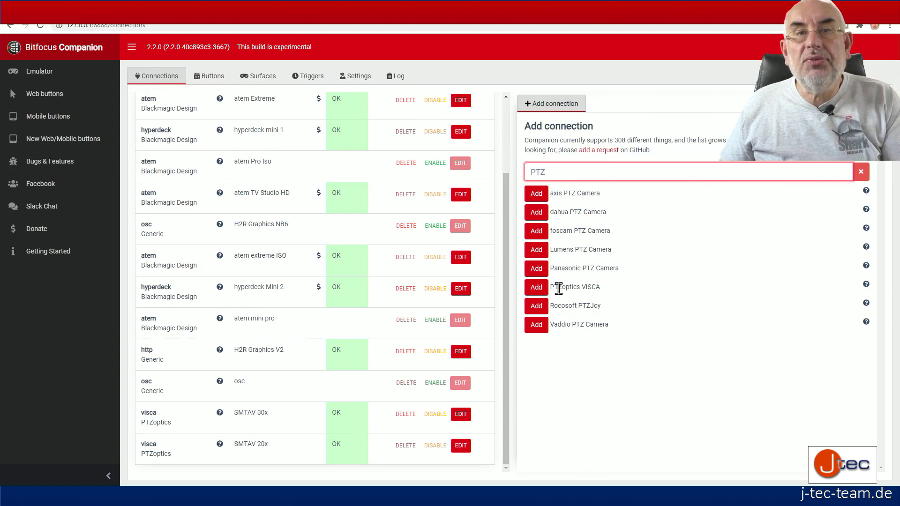
# - Open the SMTAV 30x connection's configuration and examine its label, camera IP and VISCA TCP port
pyautogui.click(461, 415)
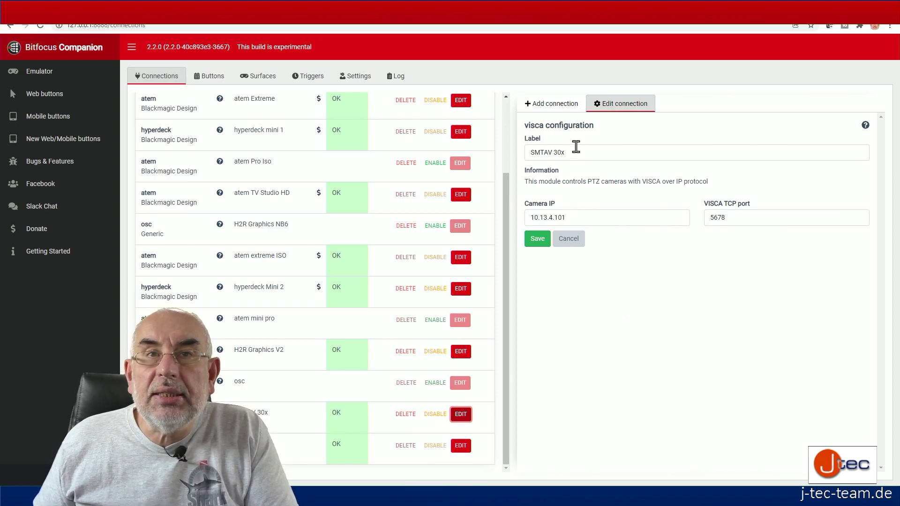
pyautogui.moveTo(577, 152); pyautogui.dragTo(535, 153)
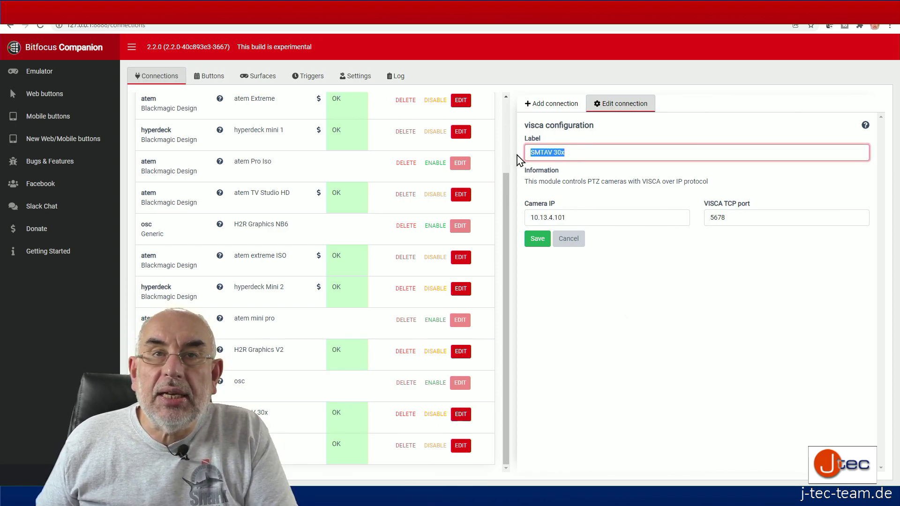
pyautogui.click(684, 274)
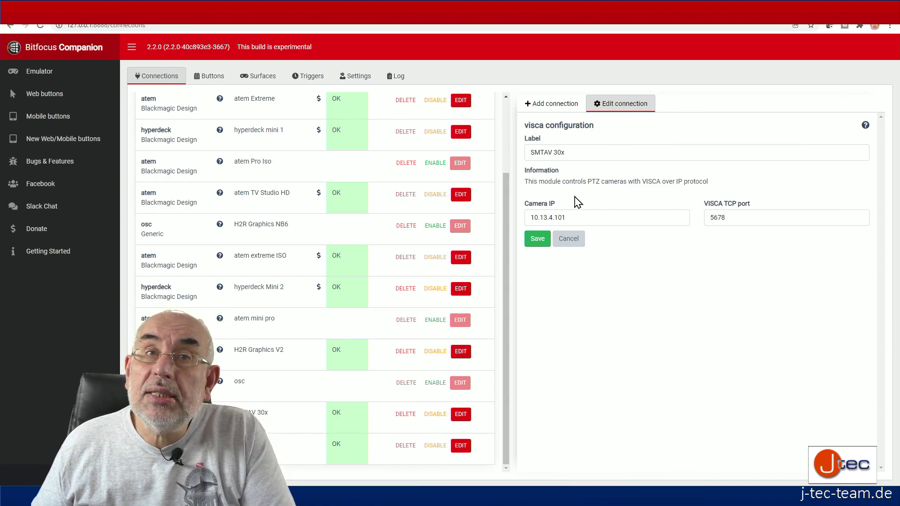
pyautogui.click(588, 216)
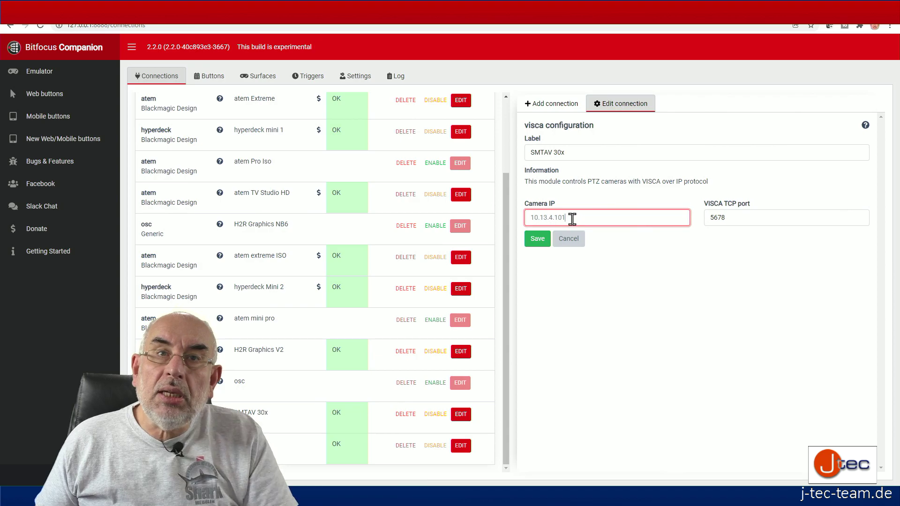
pyautogui.moveTo(573, 219); pyautogui.dragTo(509, 219)
pyautogui.click(674, 286)
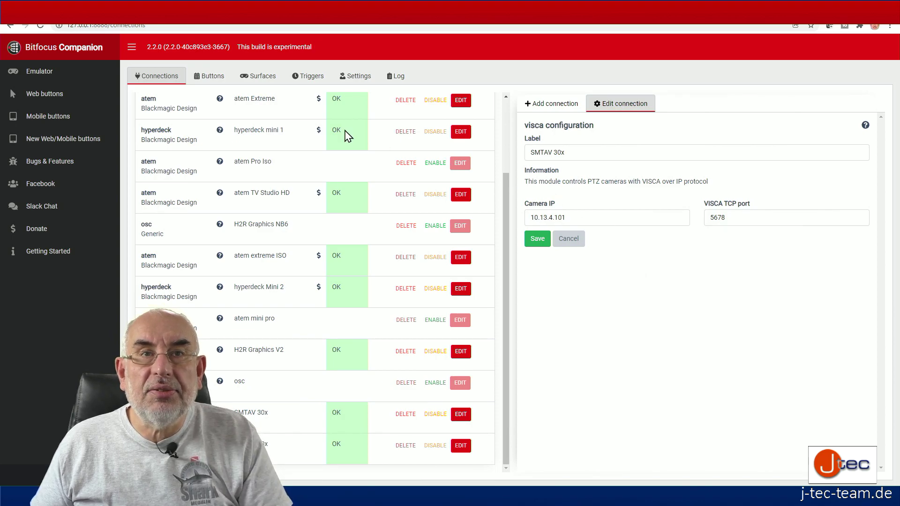
# - Return to the button layout and show page 1
pyautogui.click(211, 83)
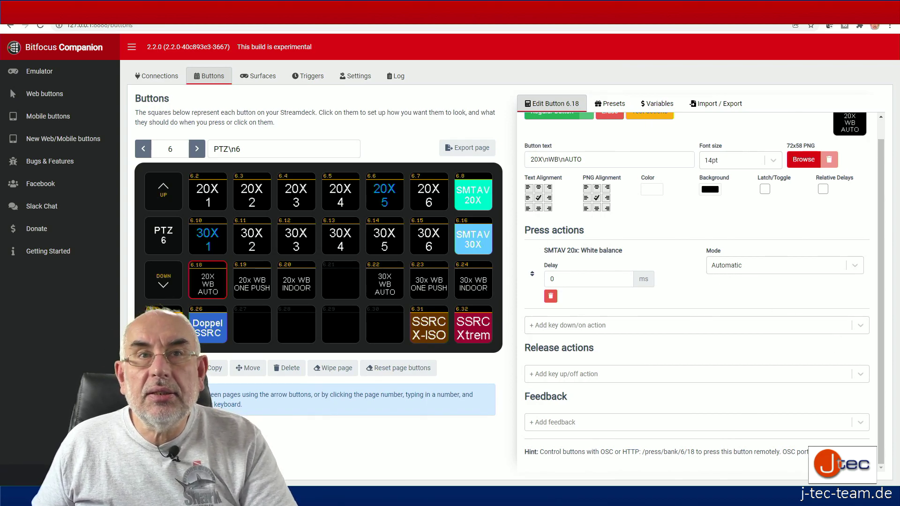
pyautogui.doubleClick(181, 150)
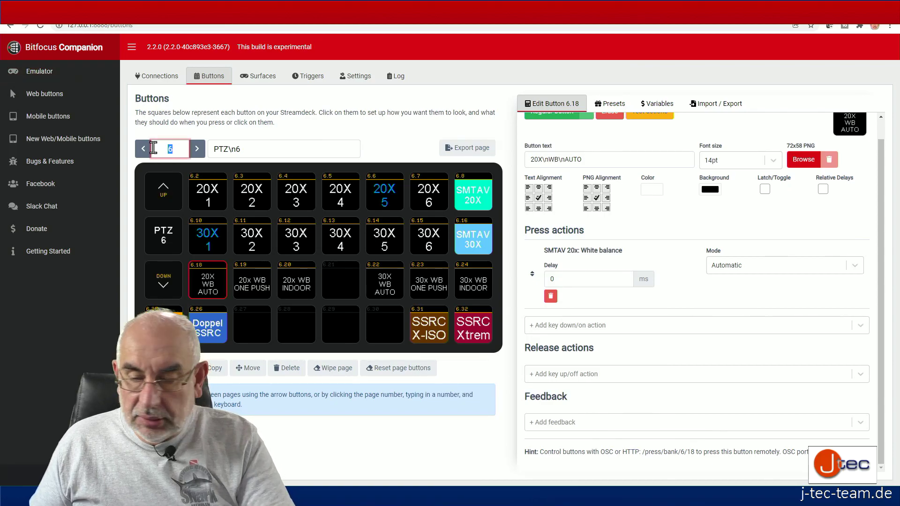
pyautogui.write('1')
pyautogui.press('Return')
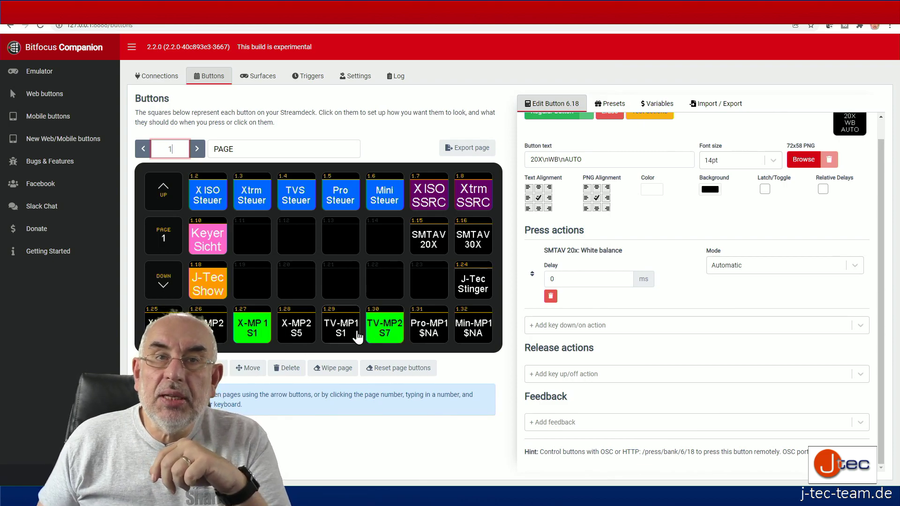
# - Examine button 1.27's press action, its program and preview tally feedback, and the variable in its button text
pyautogui.click(264, 336)
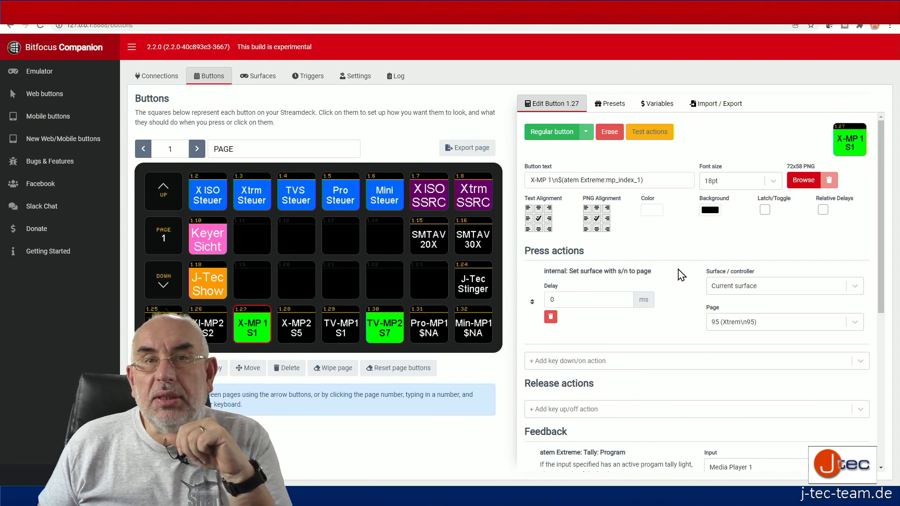
pyautogui.scroll(-4, 603, 306)
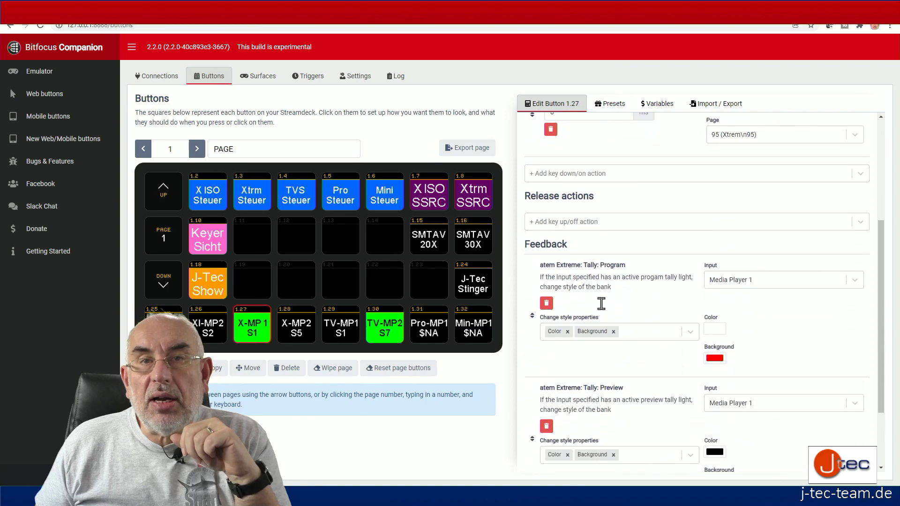
pyautogui.scroll(-1, 605, 311)
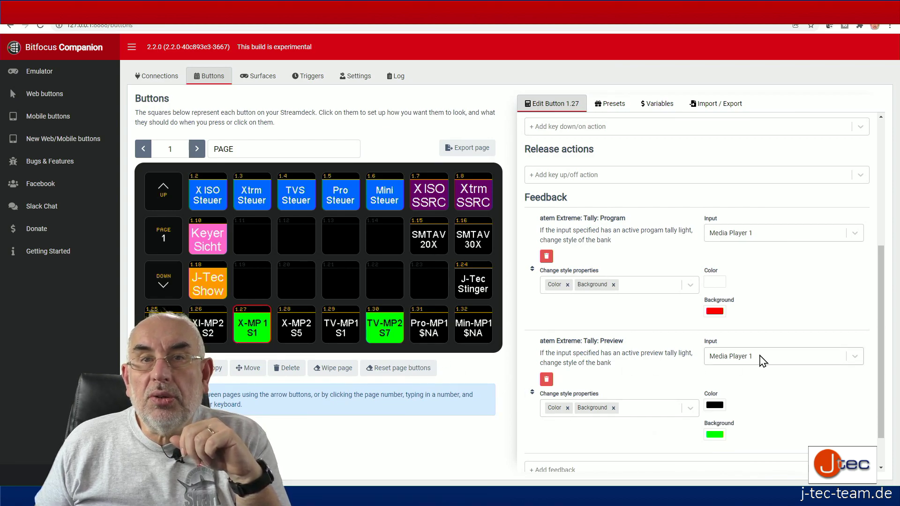
pyautogui.scroll(5, 760, 361)
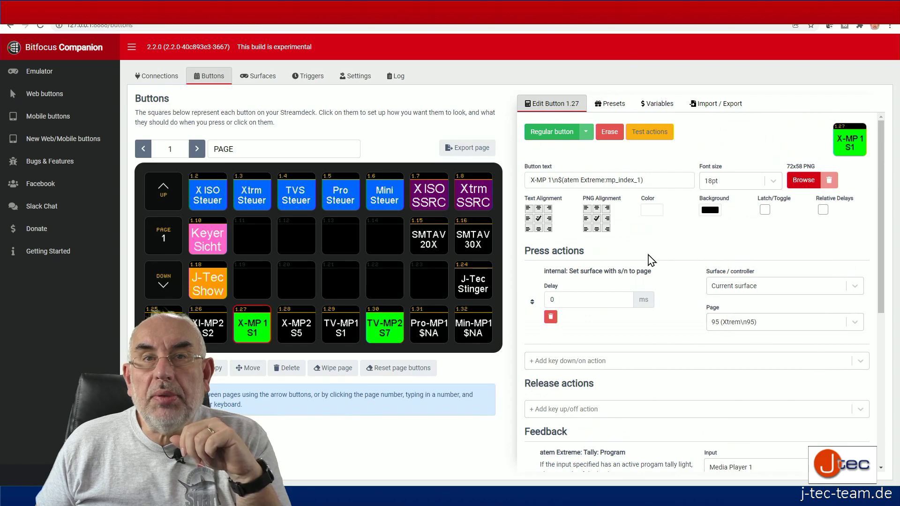
pyautogui.moveTo(655, 180); pyautogui.dragTo(557, 181)
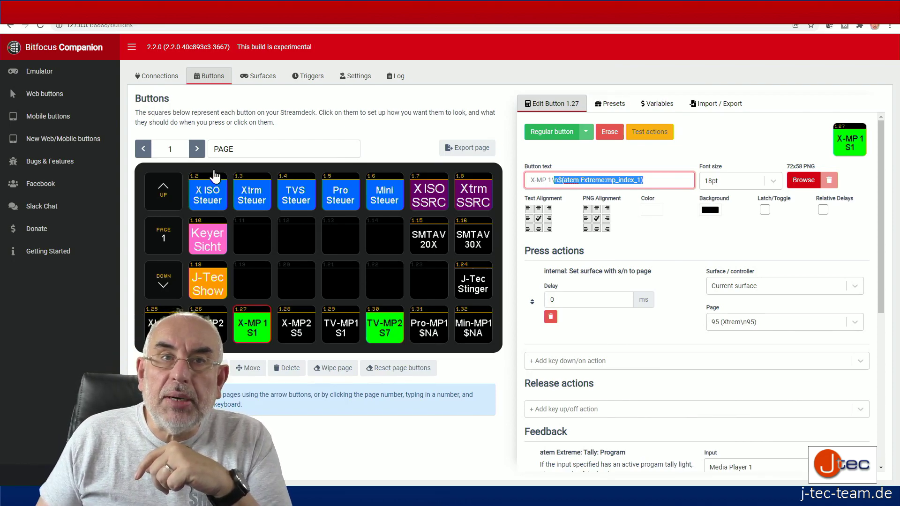
# - Go to button page 80 and open the Pan/Tilt presets of the SMTAV 20x camera
pyautogui.click(176, 149)
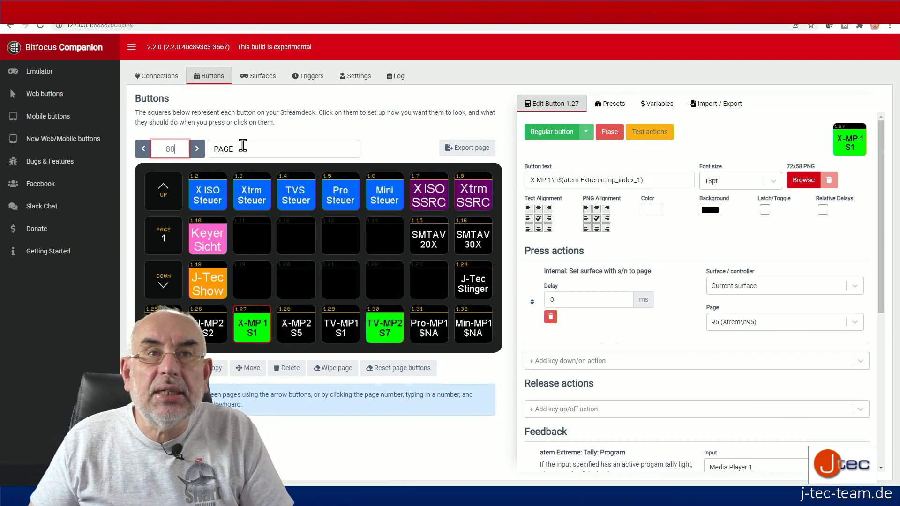
pyautogui.press('Return')
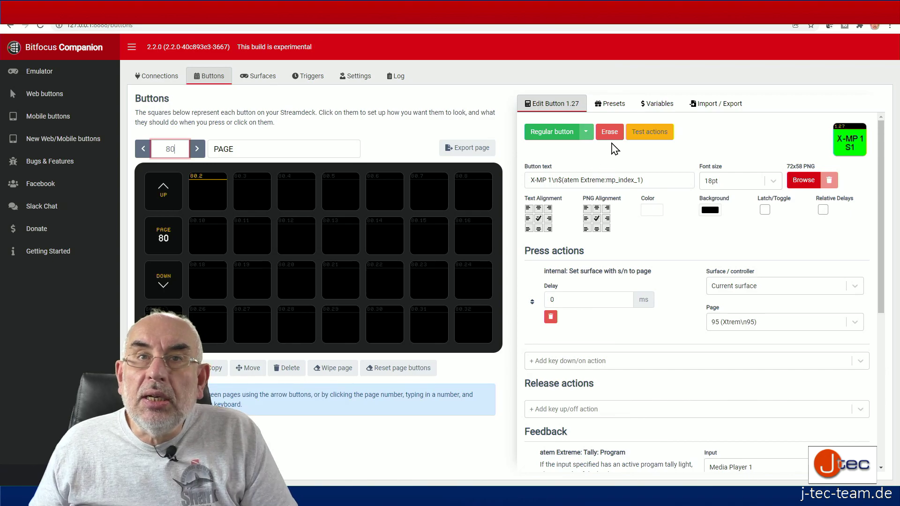
pyautogui.click(617, 107)
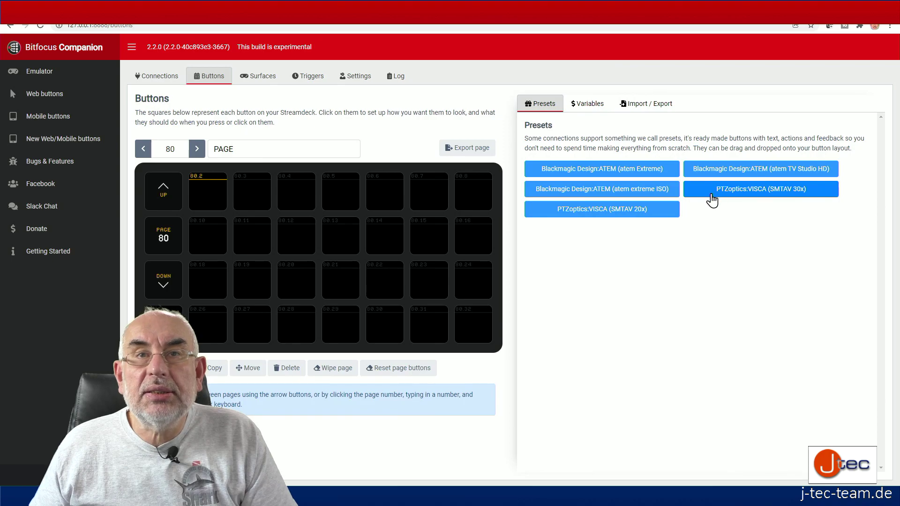
pyautogui.click(642, 215)
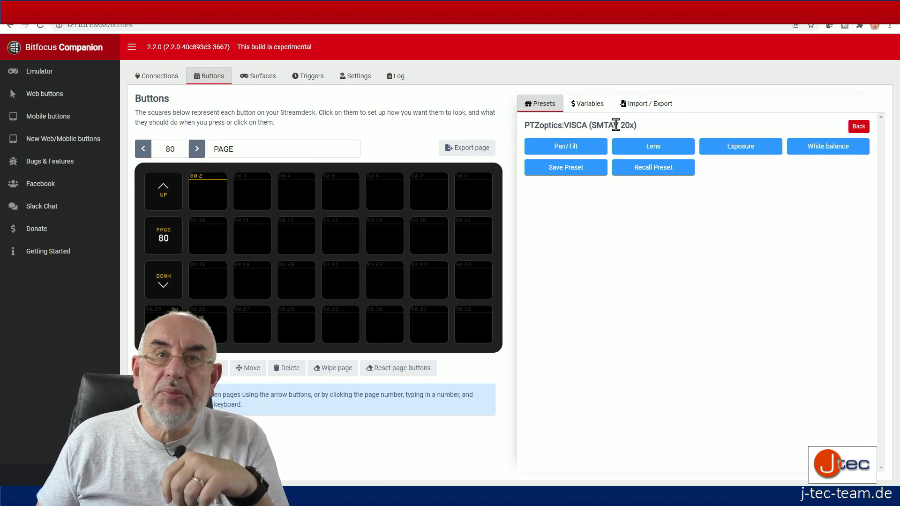
pyautogui.click(587, 149)
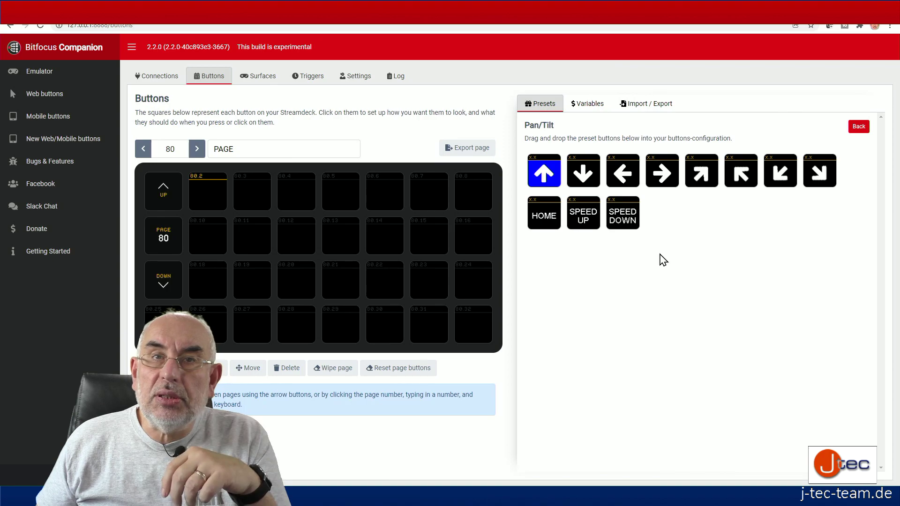
# - Place the pan/tilt presets: up on button 80.3, down on 80.19, left on 80.10, right on 80.12 and HOME on 80.11
pyautogui.moveTo(548, 178); pyautogui.dragTo(249, 194)
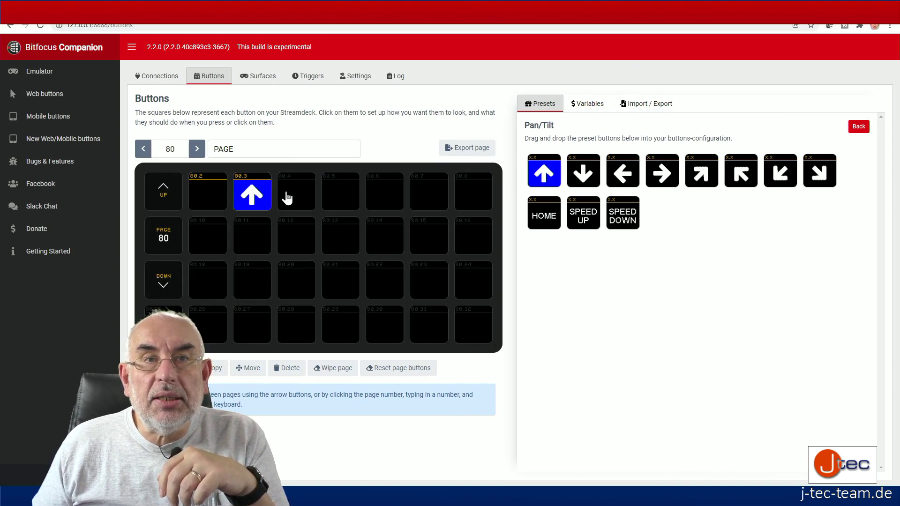
pyautogui.moveTo(581, 181); pyautogui.dragTo(253, 289)
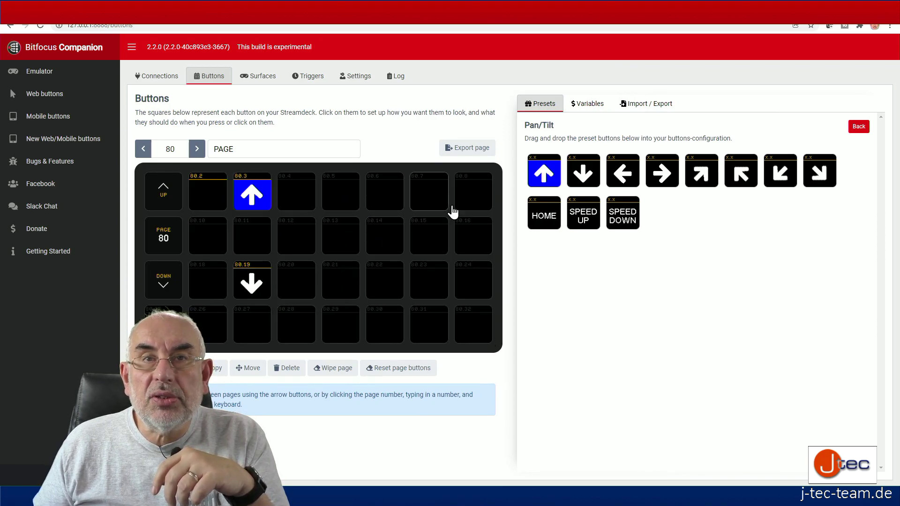
pyautogui.moveTo(638, 178); pyautogui.dragTo(218, 244)
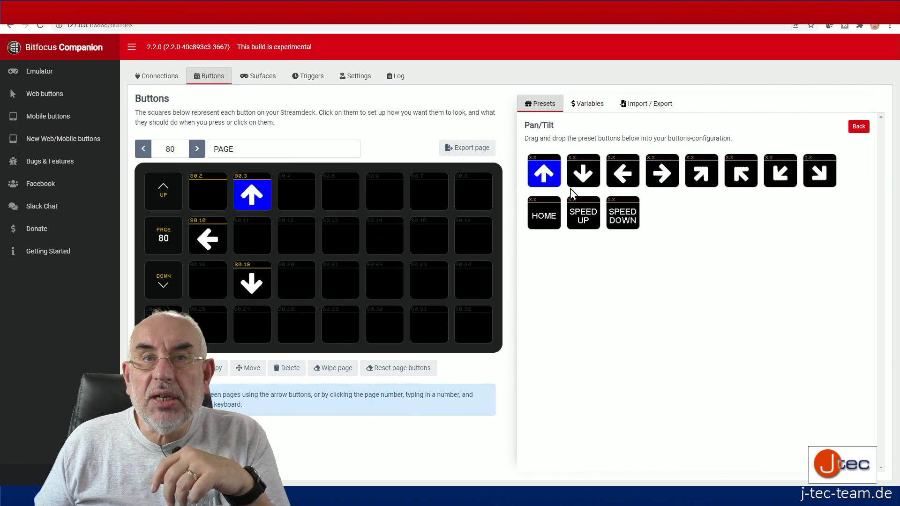
pyautogui.moveTo(668, 176); pyautogui.dragTo(290, 242)
pyautogui.moveTo(549, 218); pyautogui.dragTo(246, 237)
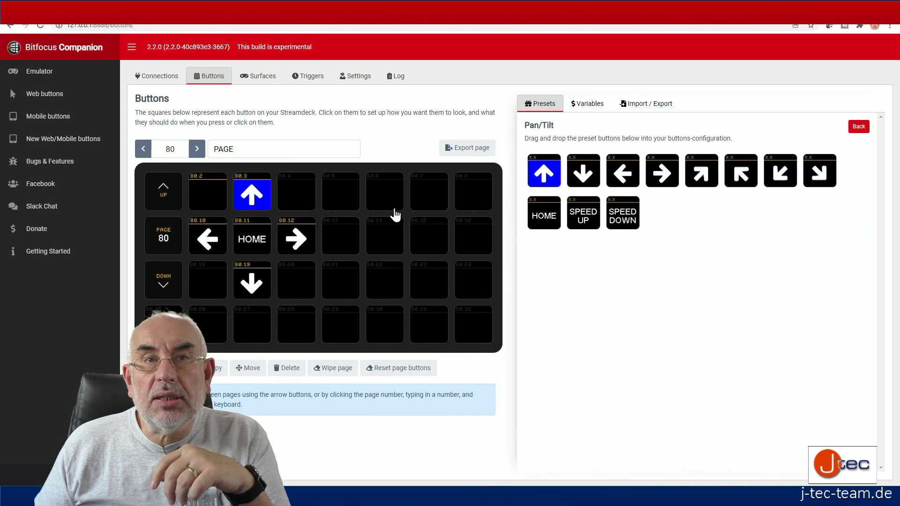
# - Place the diagonal presets: up-right on button 80.4, up-left on 80.2, down-left on 80.18 and down-right on 80.20
pyautogui.moveTo(708, 177); pyautogui.dragTo(298, 194)
pyautogui.moveTo(742, 178); pyautogui.dragTo(205, 195)
pyautogui.moveTo(784, 176); pyautogui.dragTo(203, 278)
pyautogui.moveTo(814, 174); pyautogui.dragTo(300, 289)
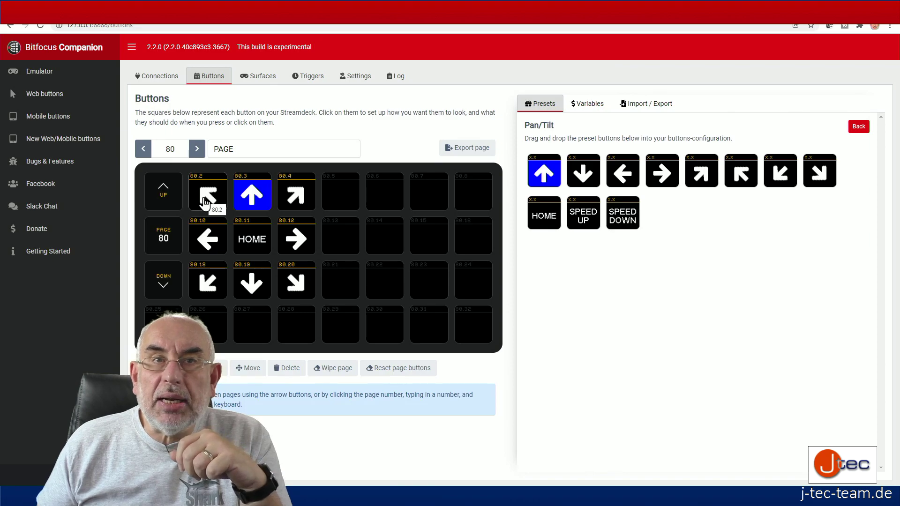
# - Check the up-arrow button 80.3, and set the background of the up-right button 80.4 to pink FF99CC
pyautogui.click(260, 208)
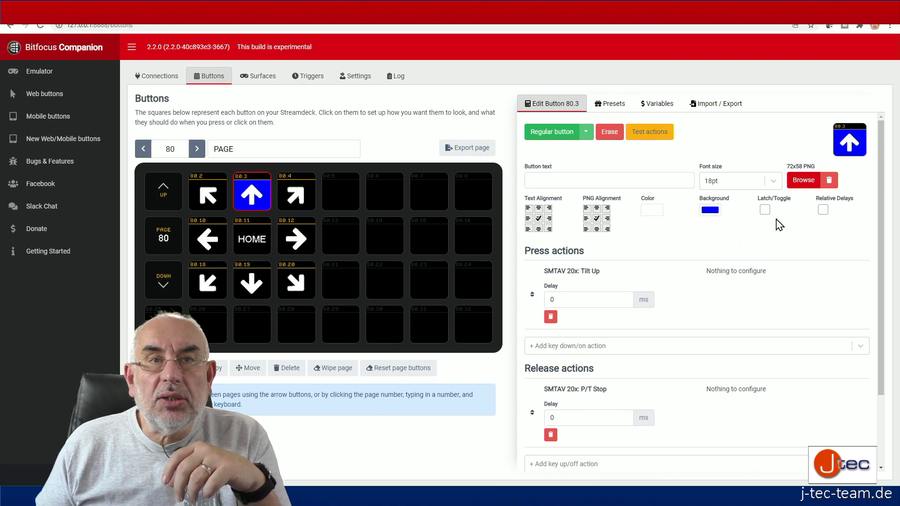
pyautogui.click(299, 199)
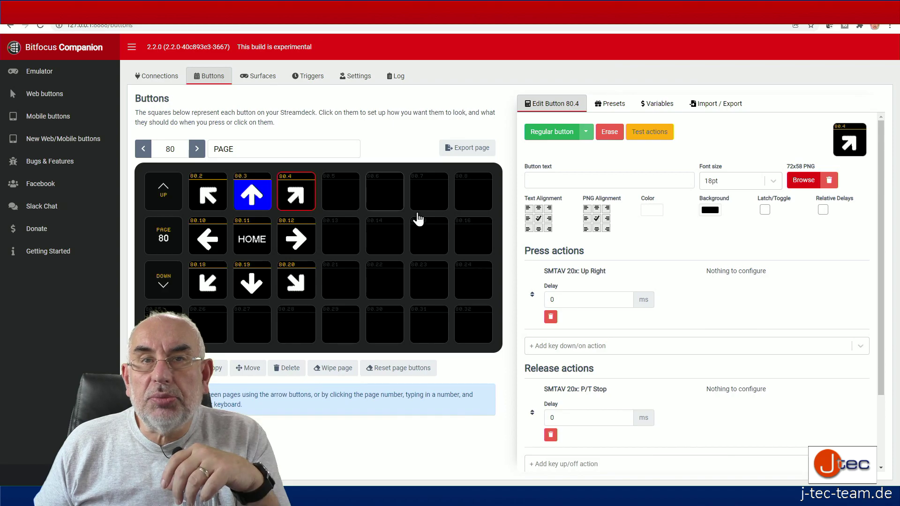
pyautogui.click(711, 210)
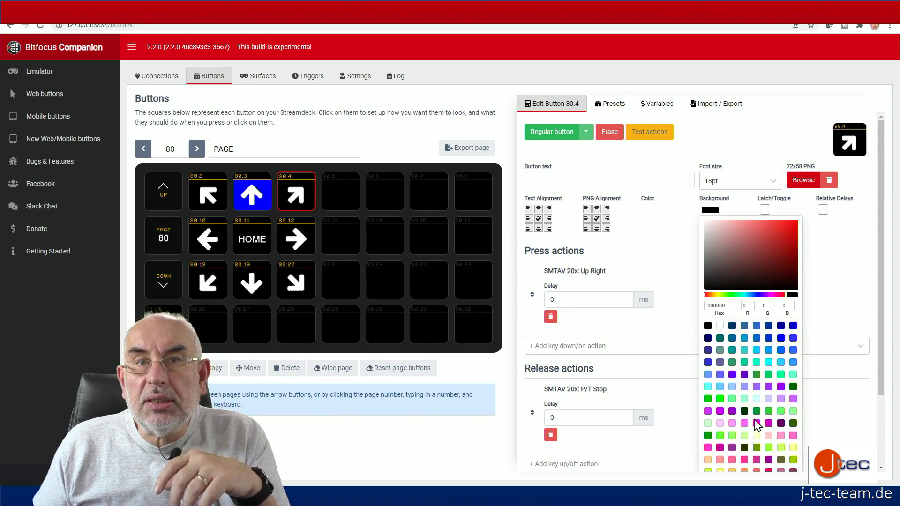
pyautogui.click(781, 436)
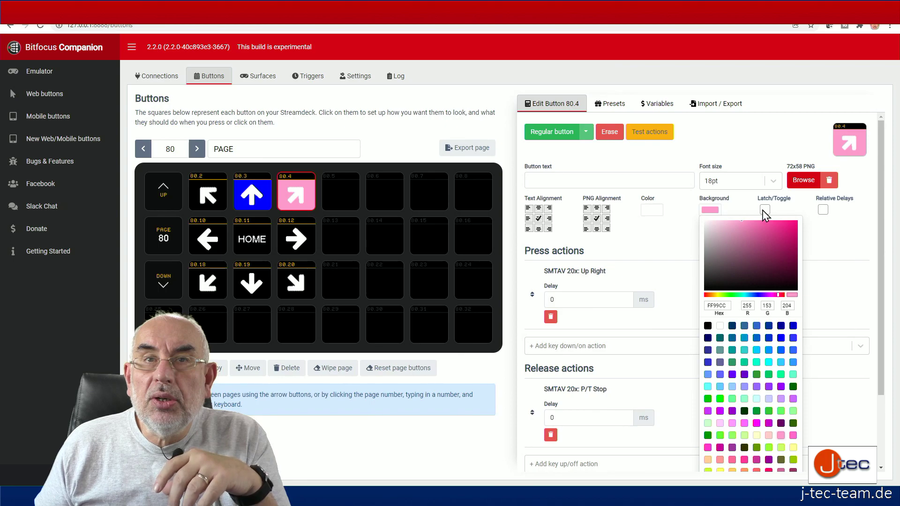
pyautogui.click(710, 211)
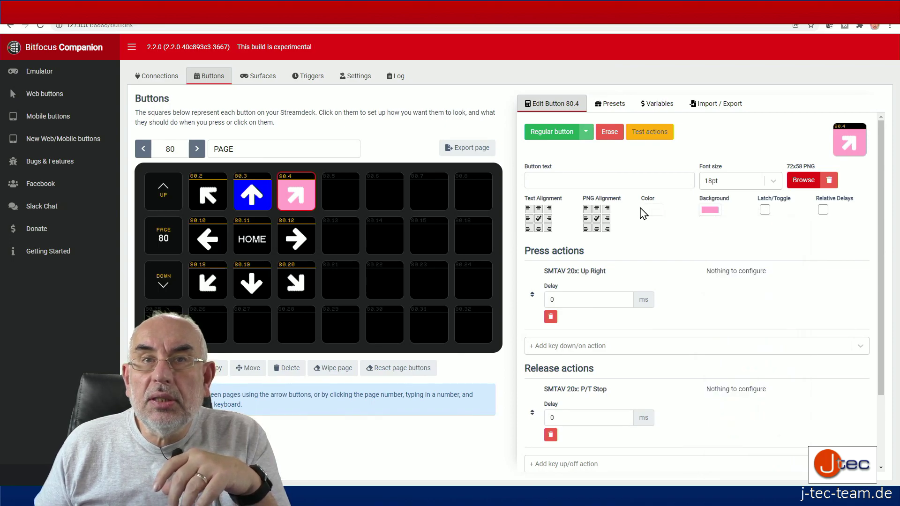
# - Set the text color of the up-right button 80.4 to green 66FF66
pyautogui.click(649, 209)
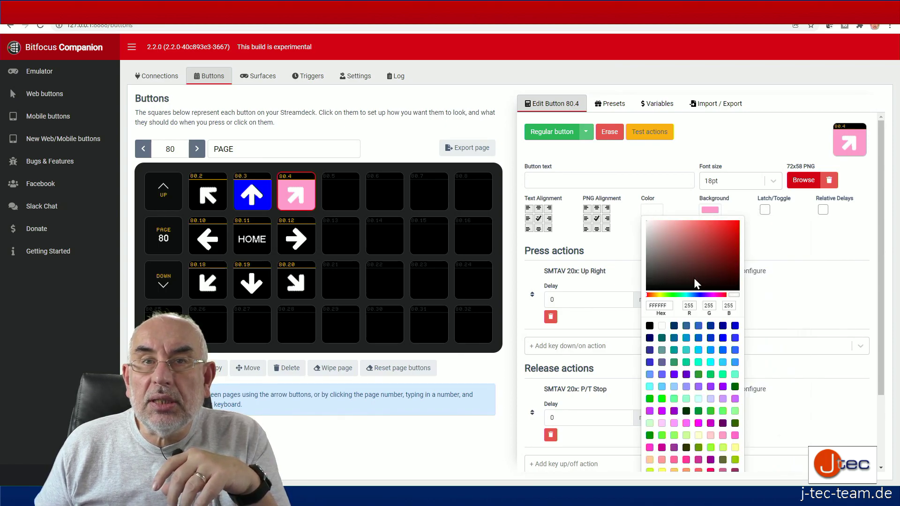
pyautogui.click(724, 411)
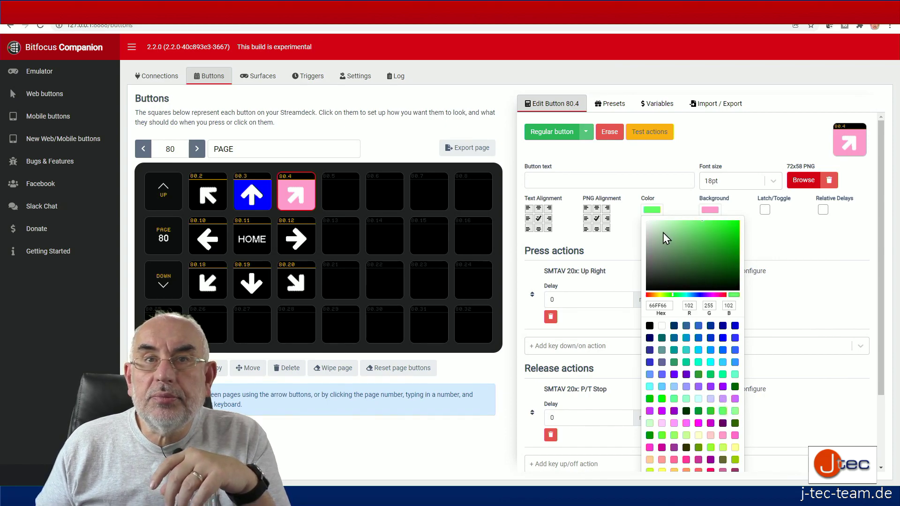
pyautogui.click(653, 210)
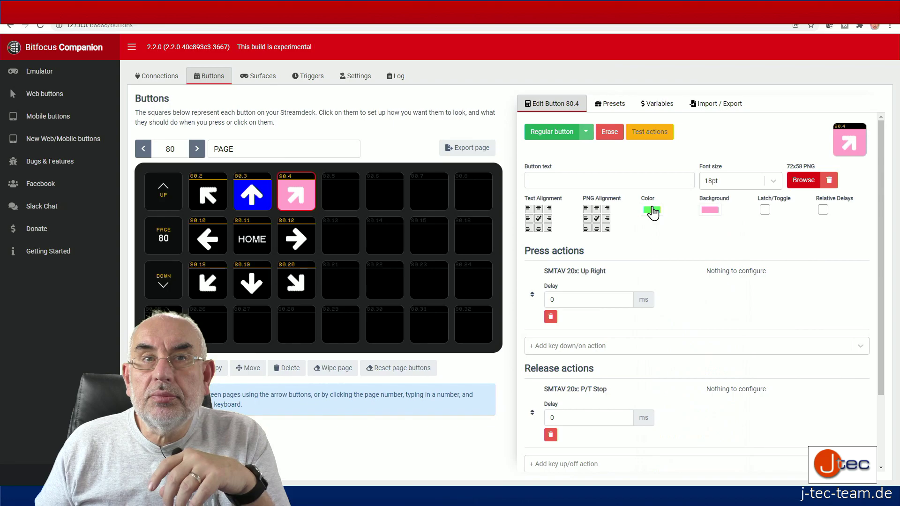